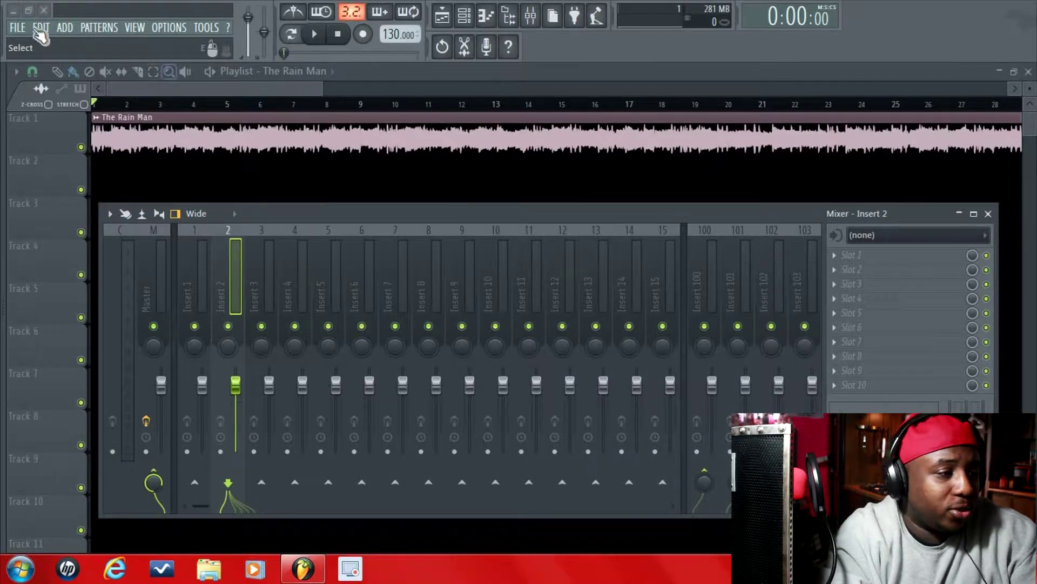
Drag The Rain Man MP3 beat from the desktop into the FL Studio playlist.
click(29, 11)
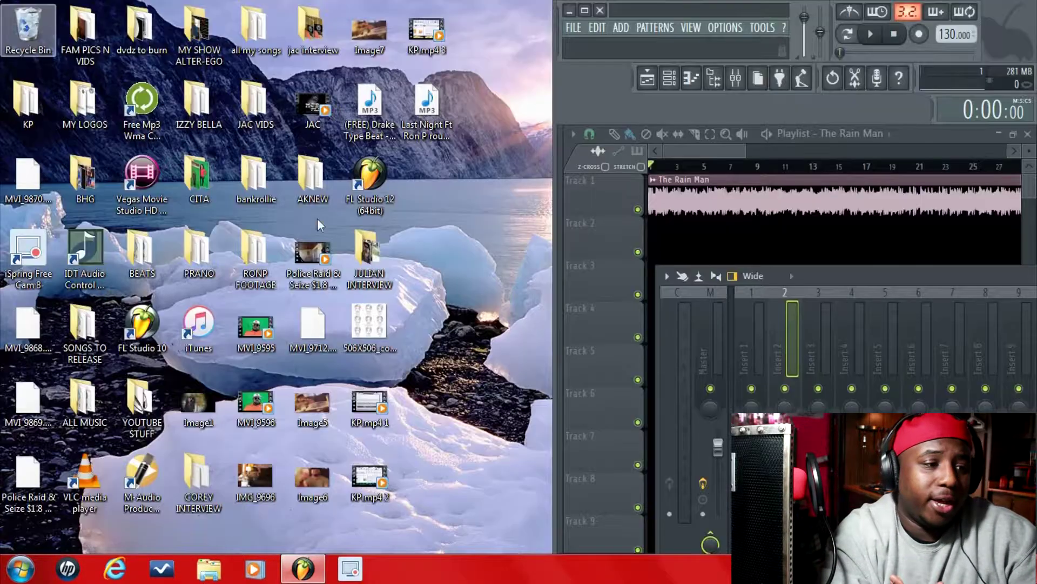
drag(429, 115, 714, 230)
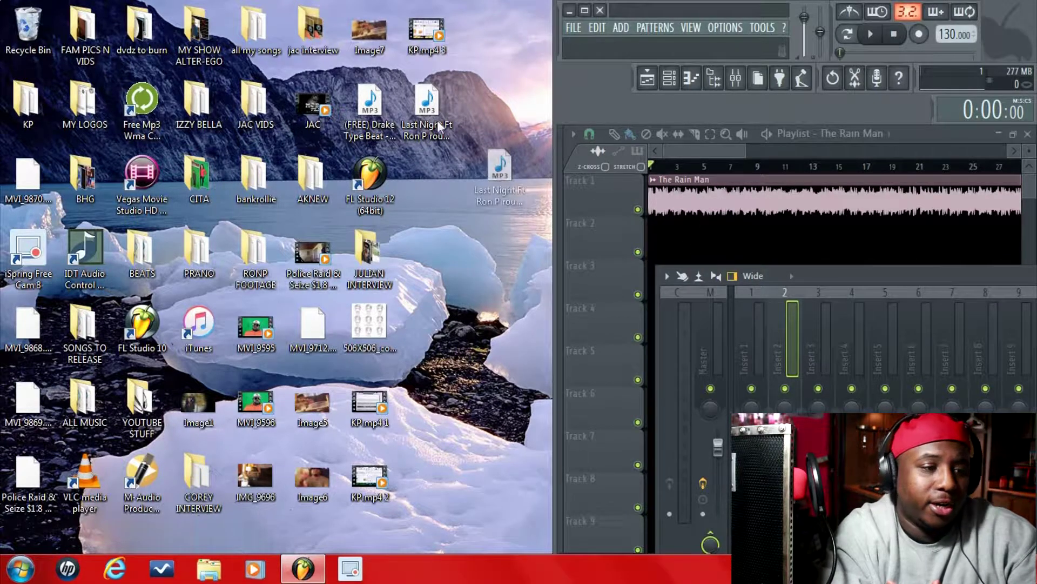
click(584, 10)
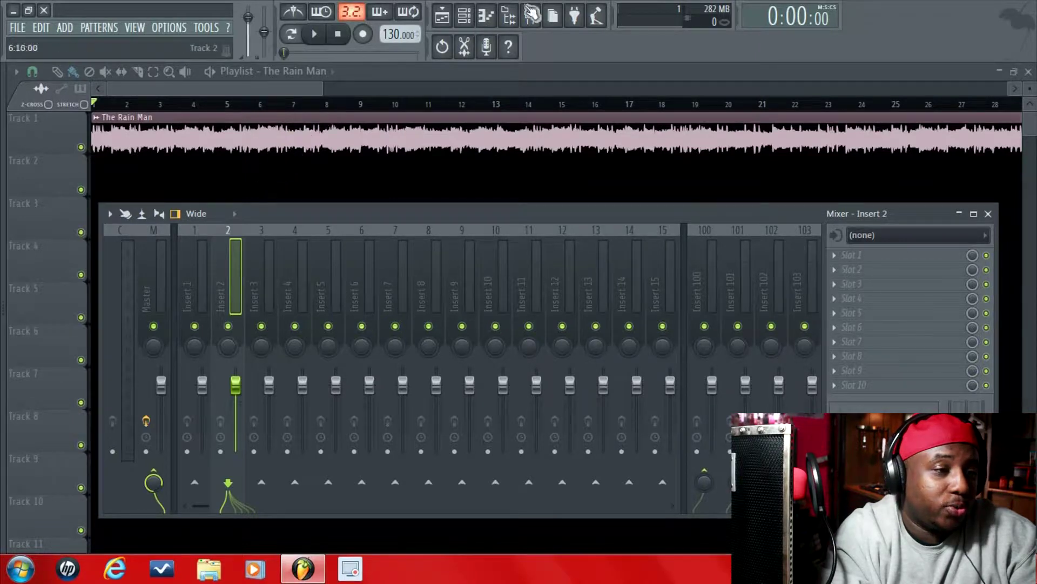
Route The Rain Man channel to mixer insert 1 from its channel settings.
click(468, 17)
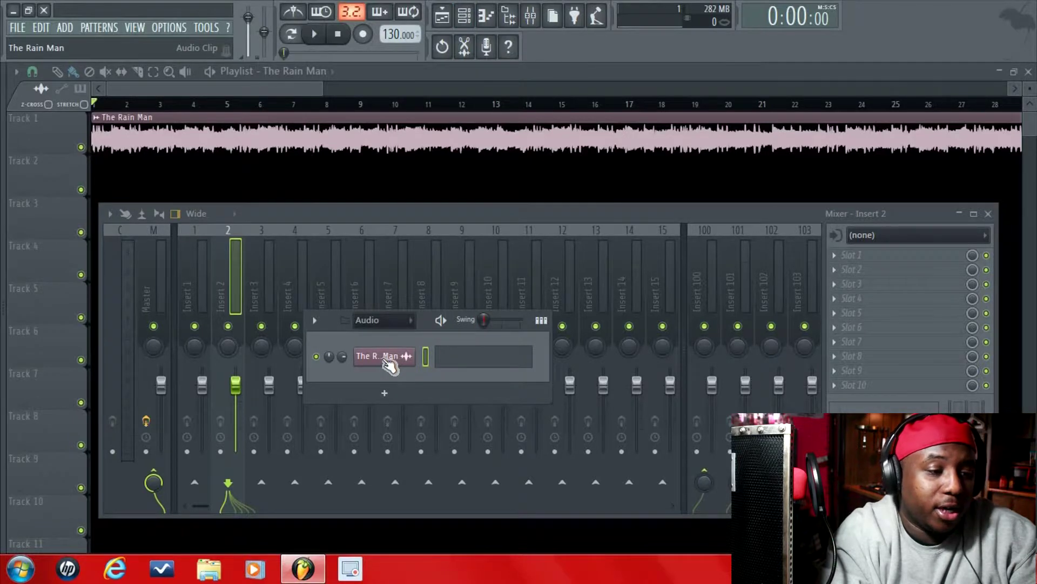
click(389, 365)
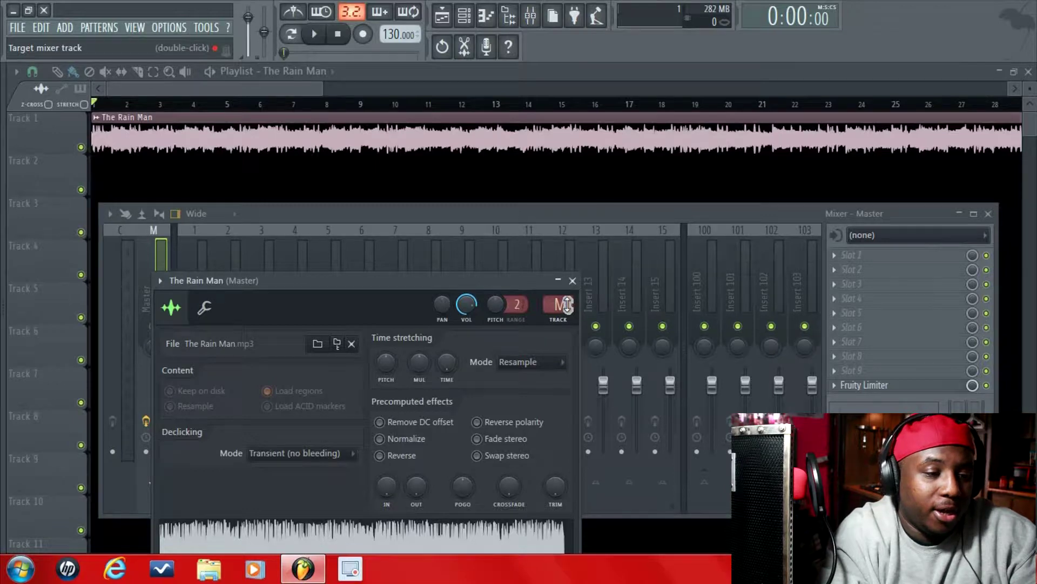
drag(565, 305, 566, 297)
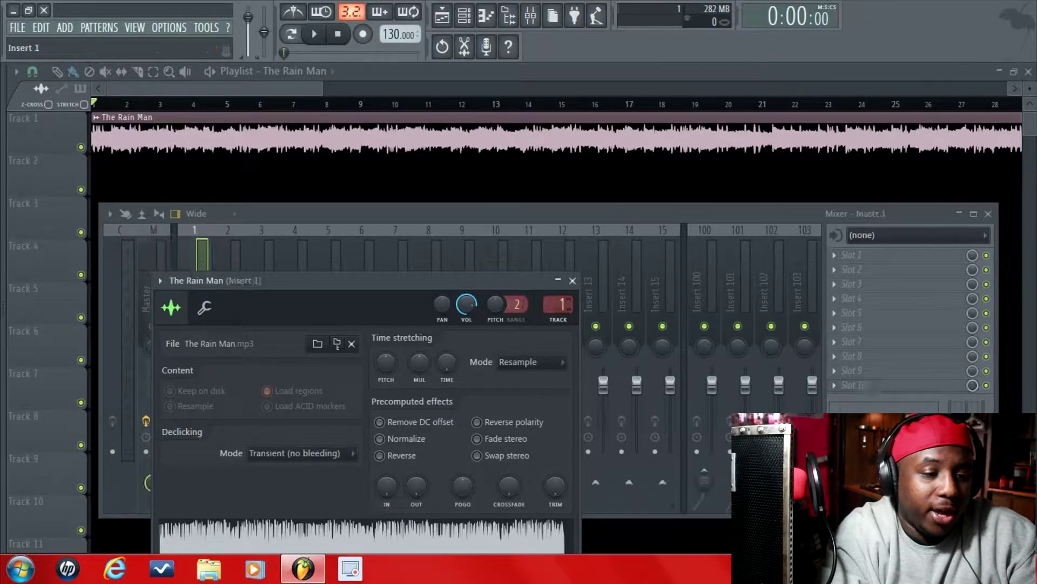
click(573, 281)
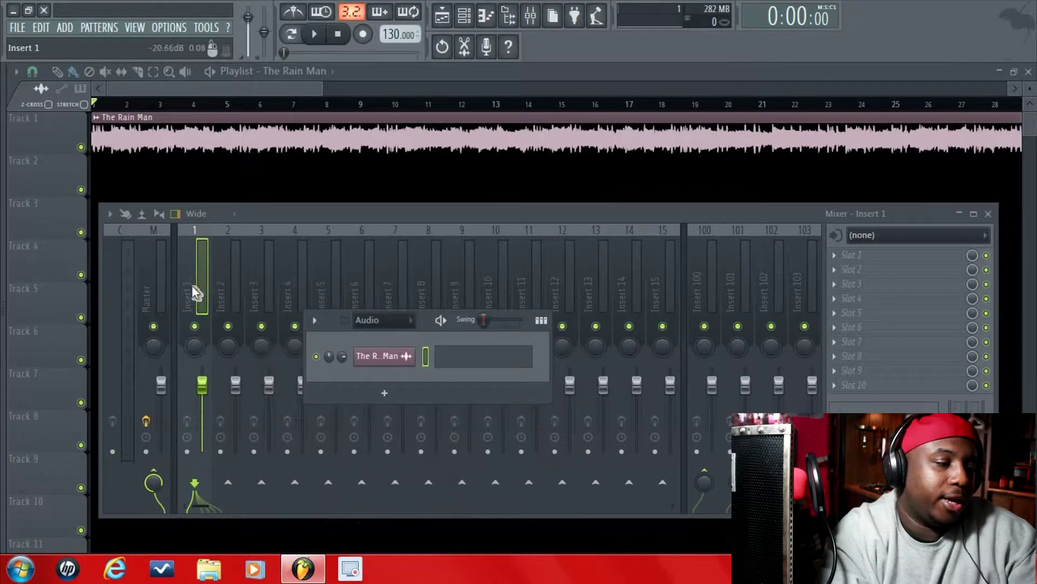
Rename insert 1 to 'the nbeat' and lower its fader to about -5.7 dB.
right_click(190, 290)
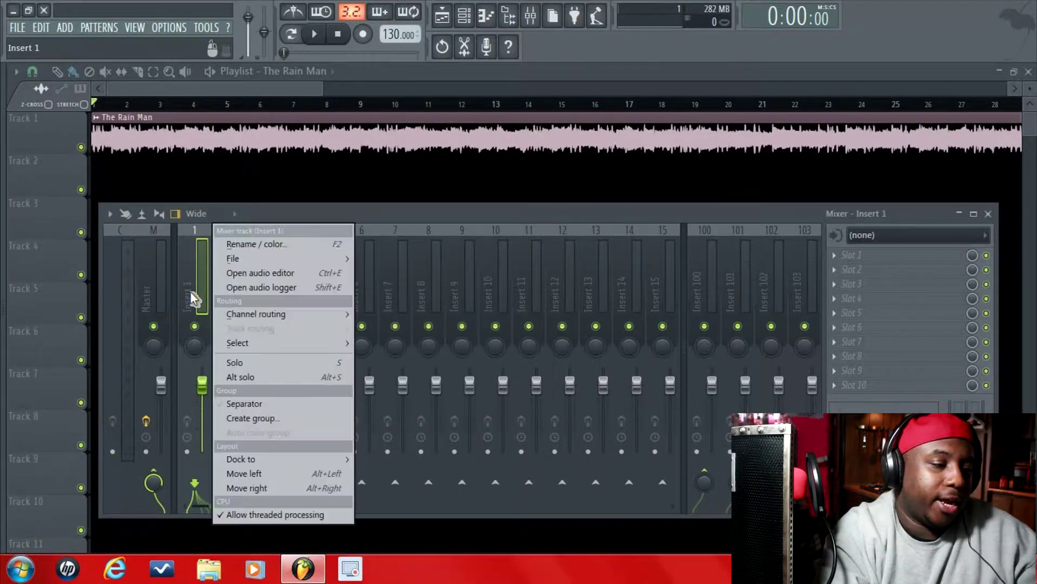
click(259, 244)
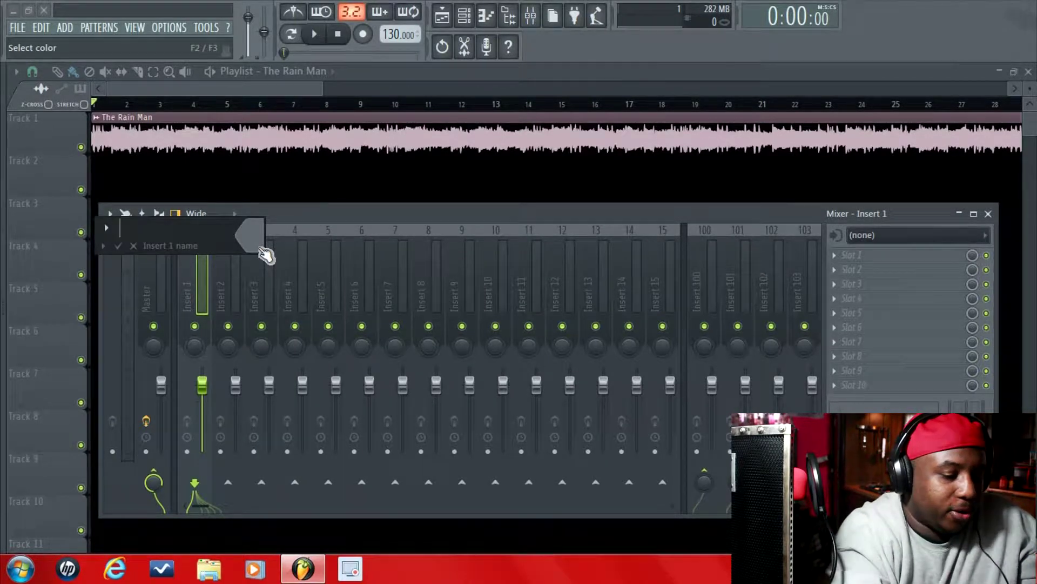
text(the n)
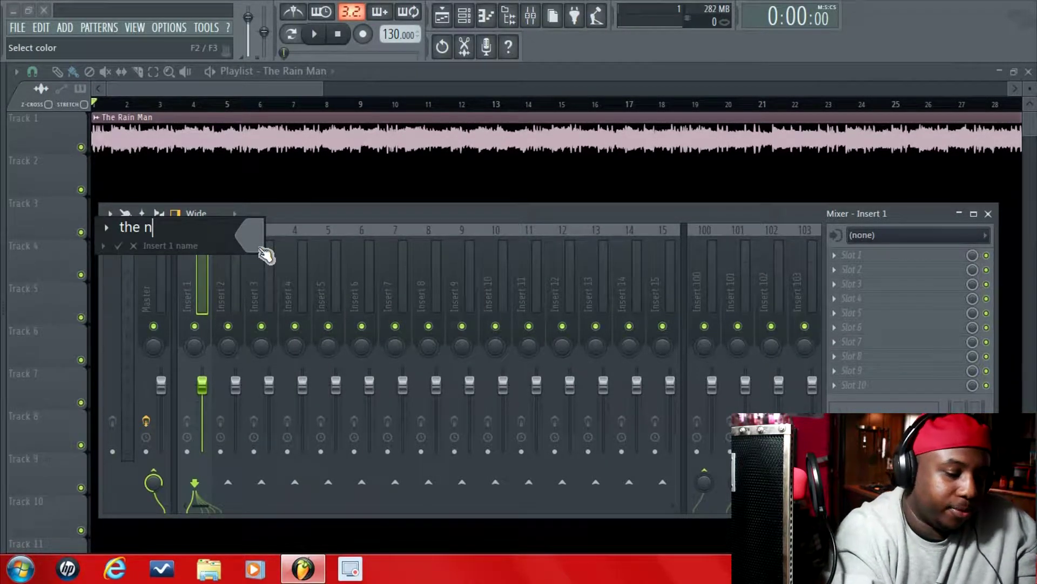
text(beat)
key(Return)
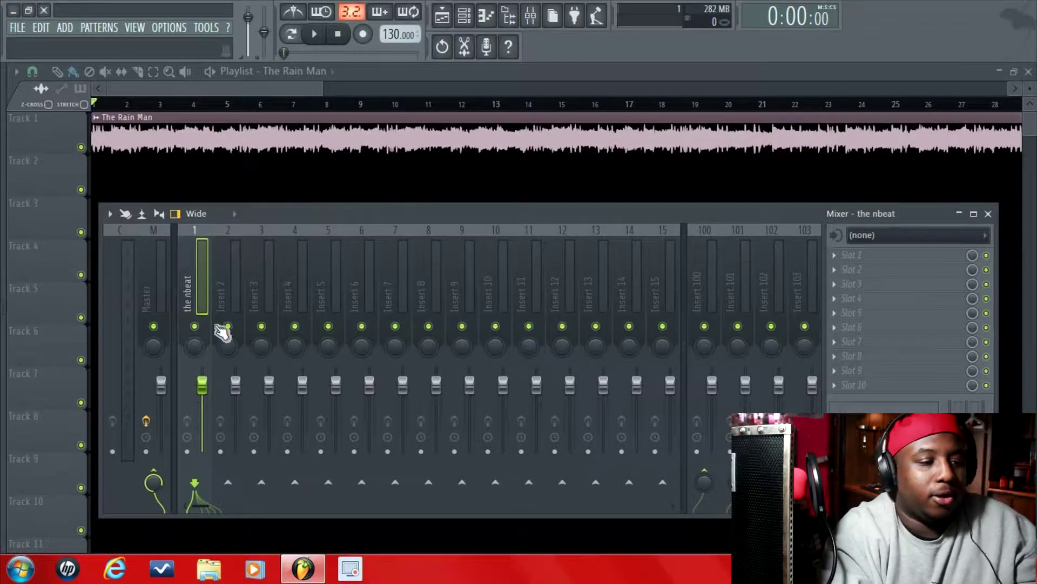
drag(202, 385, 202, 421)
click(237, 306)
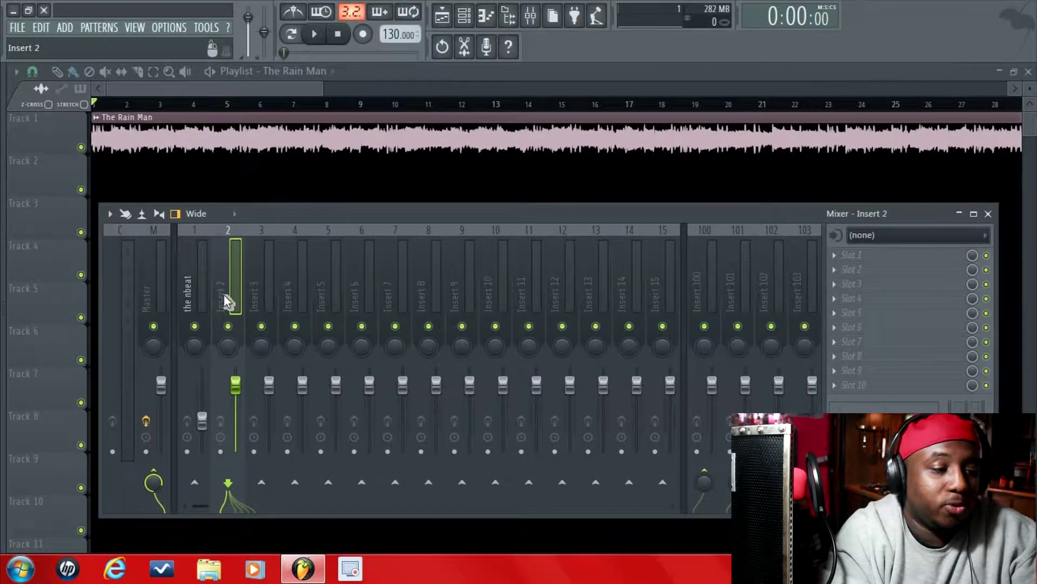
Rename mixer insert 2 to 'lead vocal' and lower its fader to about -9.9 dB.
right_click(227, 301)
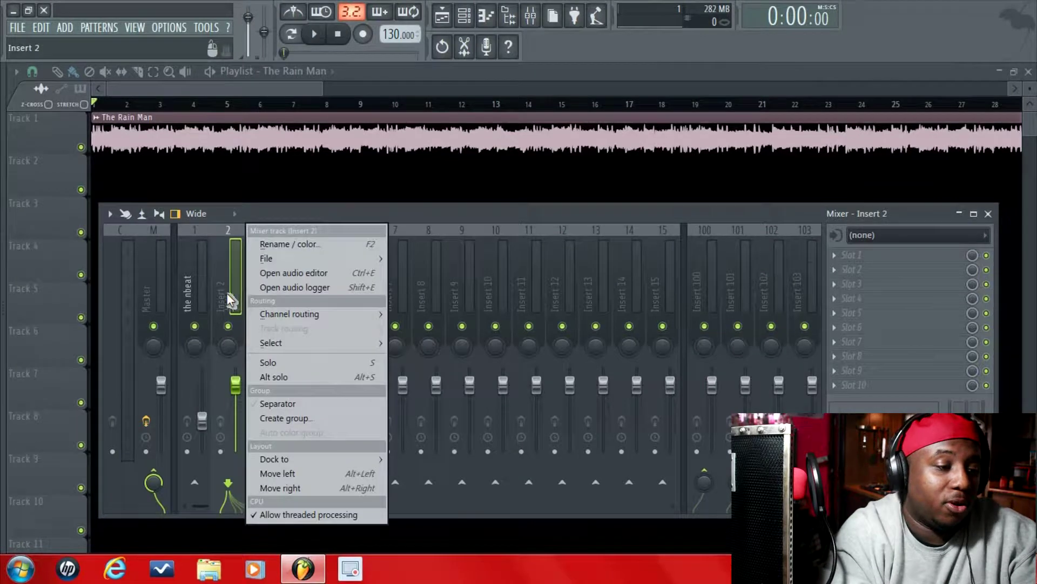
click(313, 243)
text(lead)
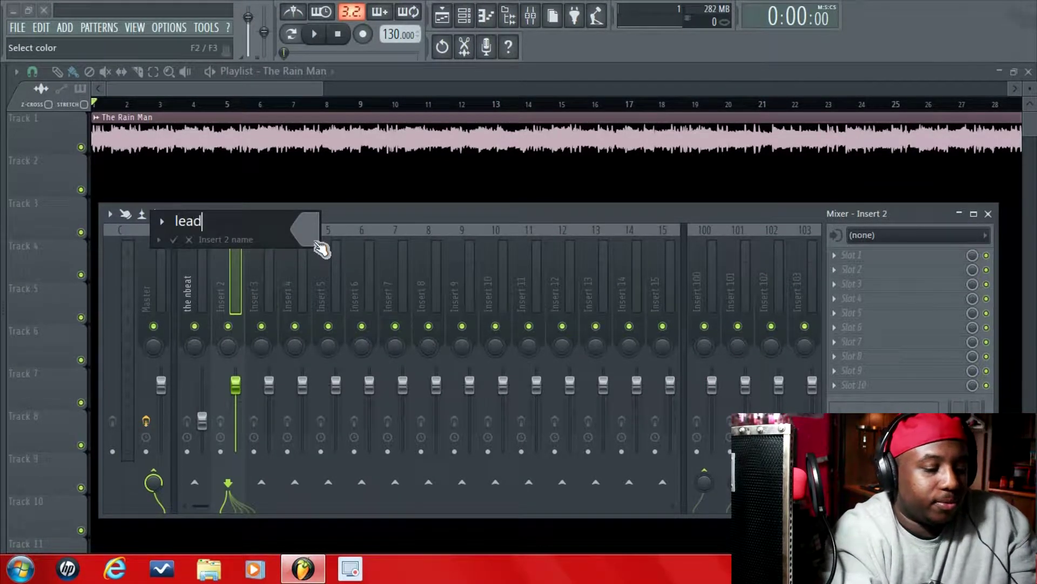
text( vocal)
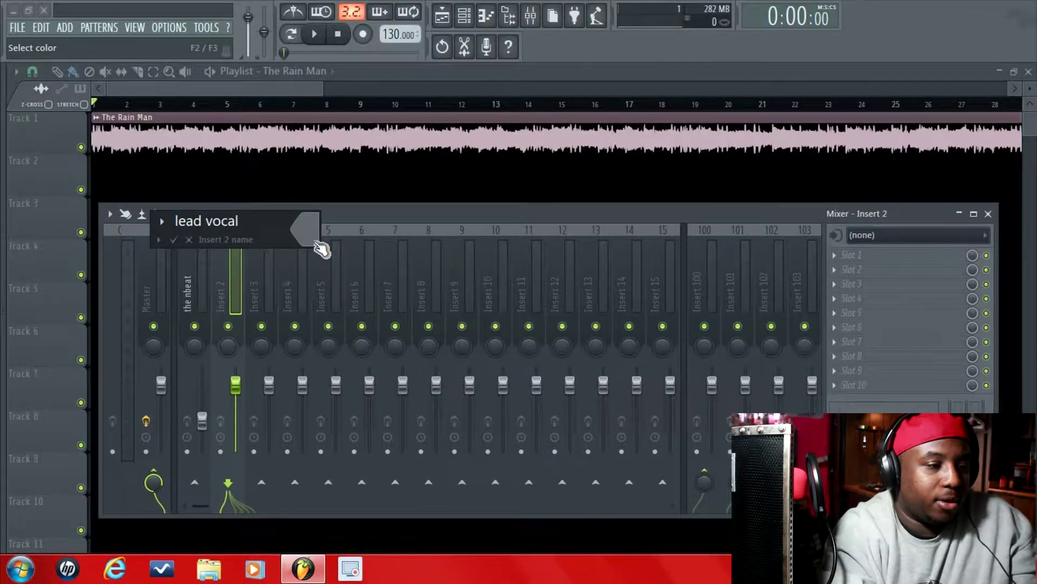
key(Return)
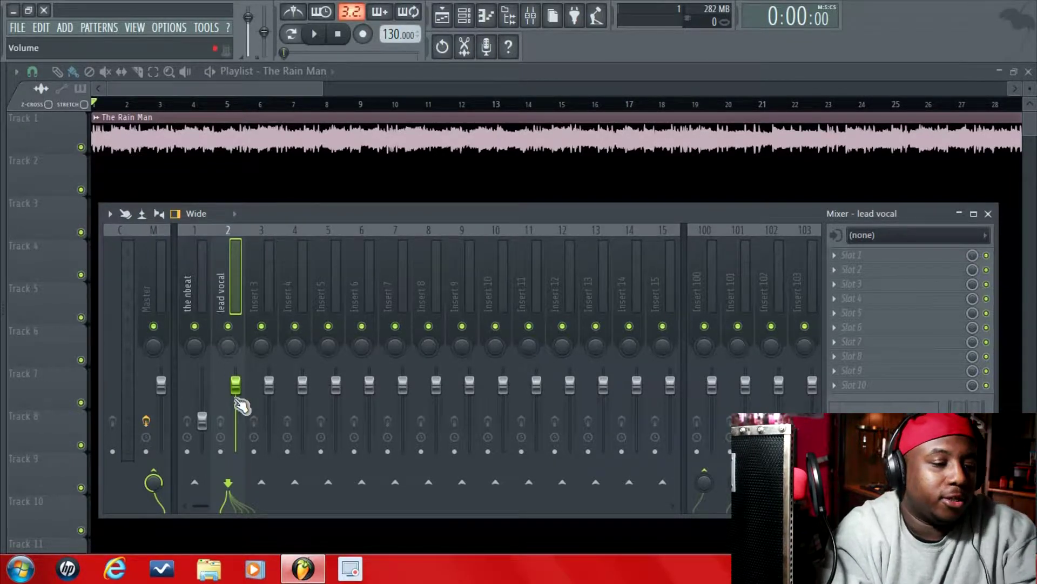
drag(236, 385, 235, 419)
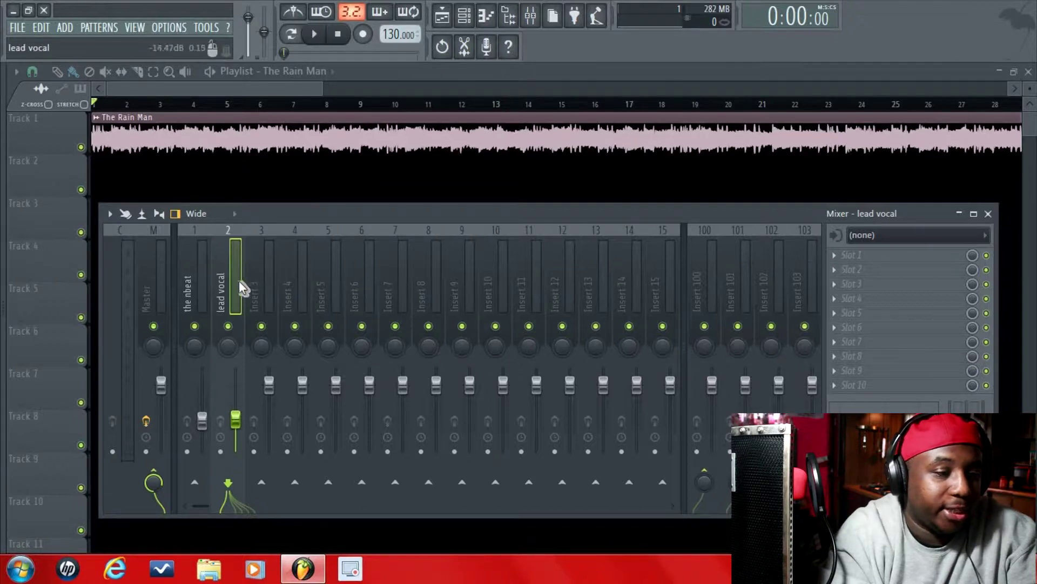
Set the lead vocal insert's audio input to In 1.
click(889, 238)
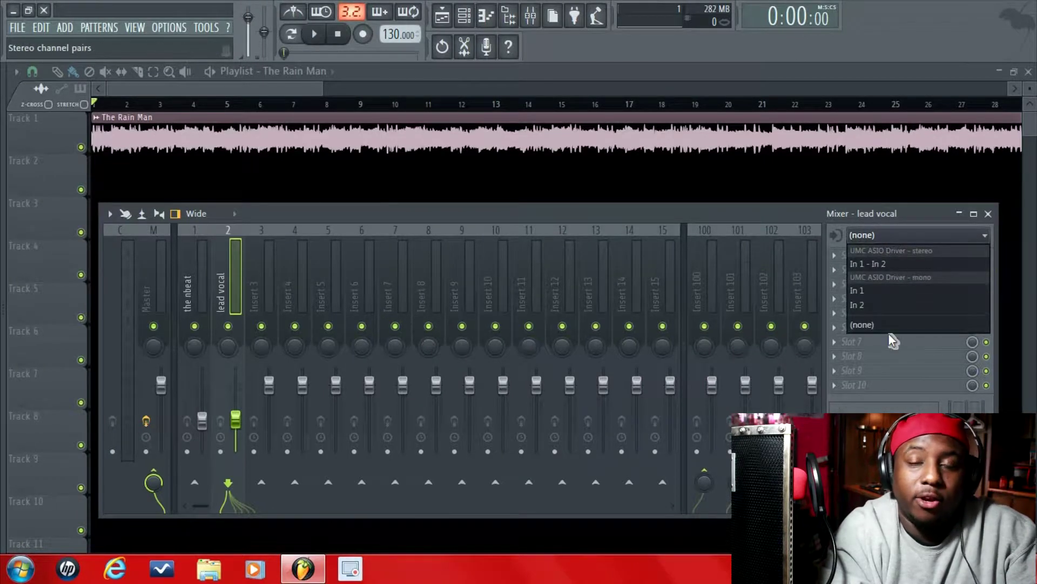
key(Down)
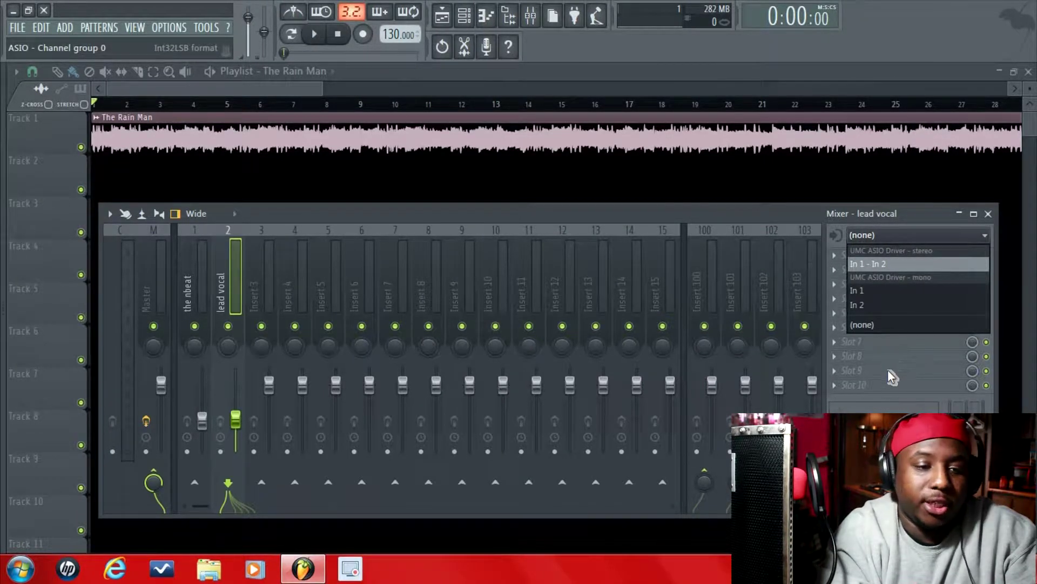
click(896, 290)
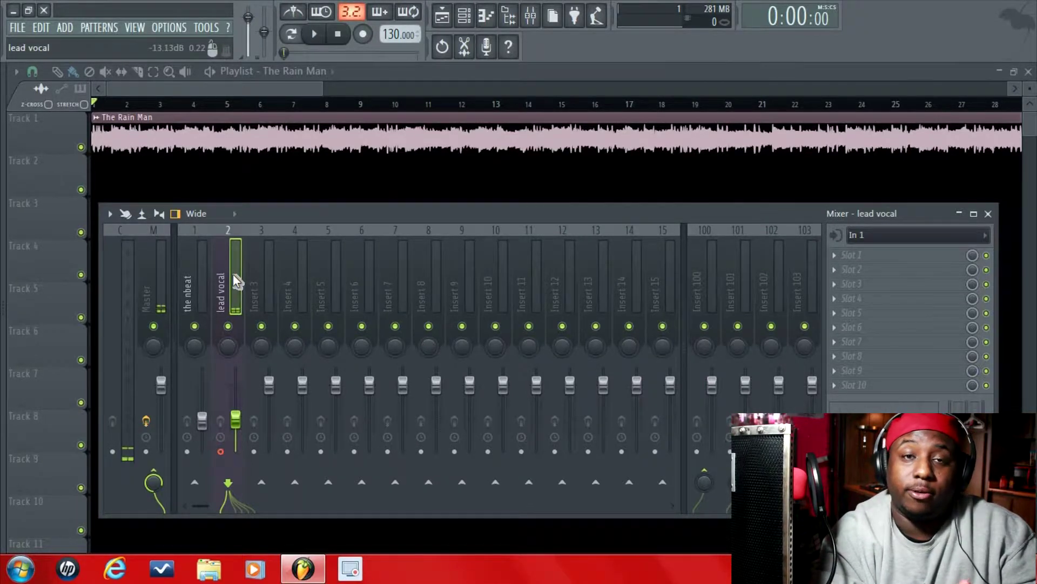
Arm recording and record a vocal take into the playlist as an audio clip, then stop.
click(362, 35)
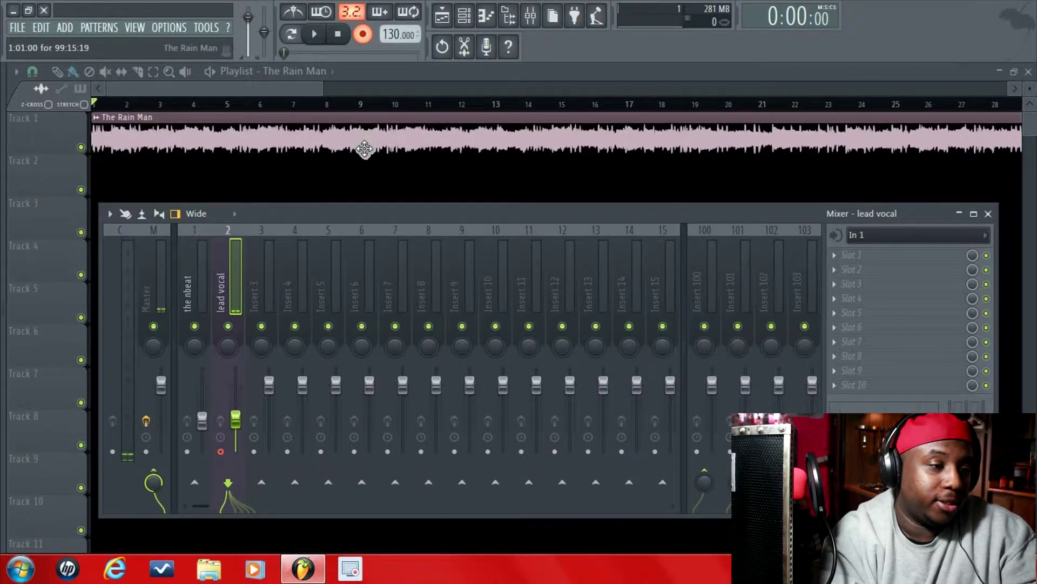
click(488, 47)
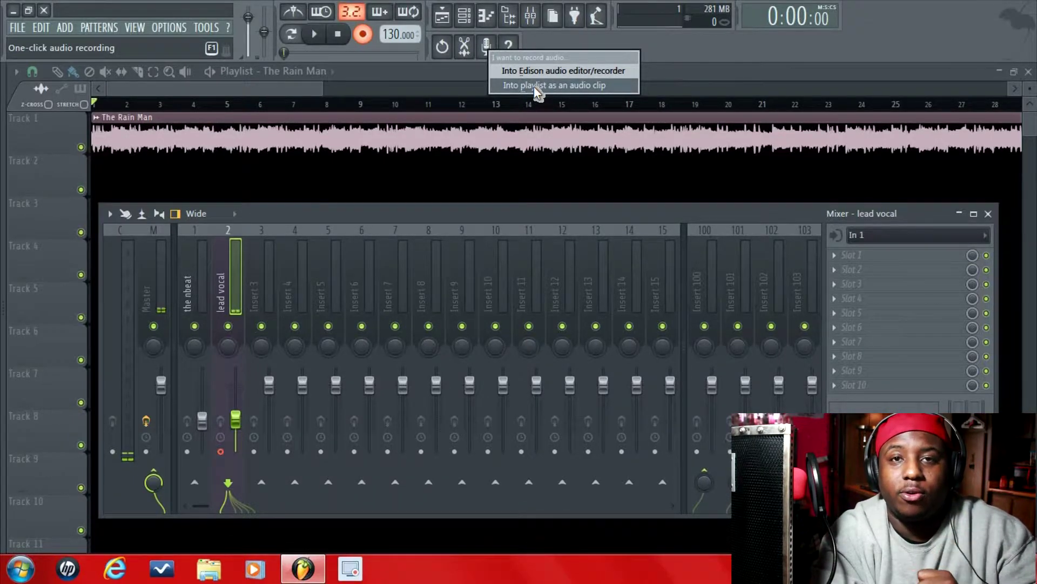
click(533, 86)
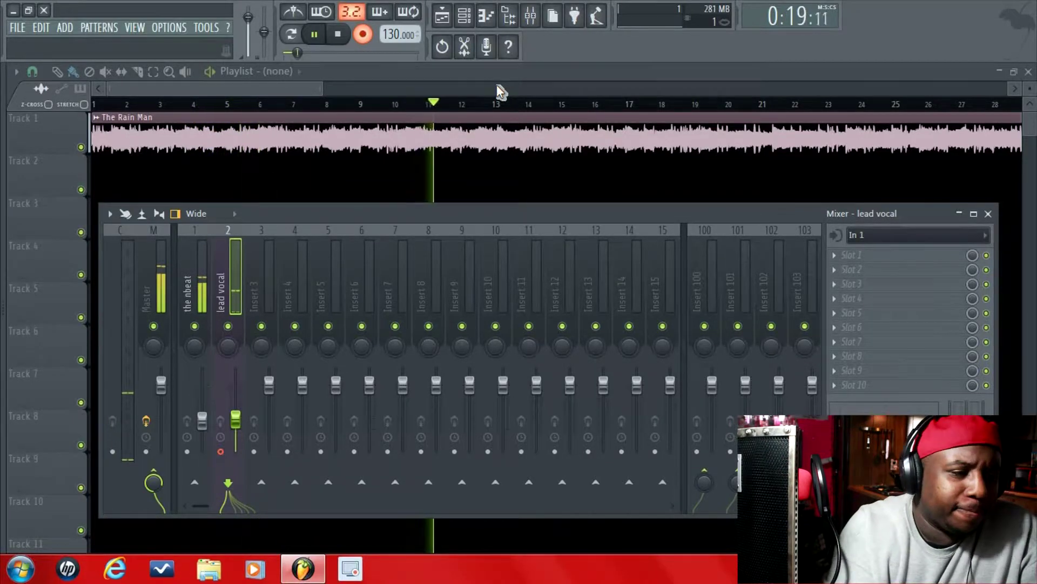
key(space)
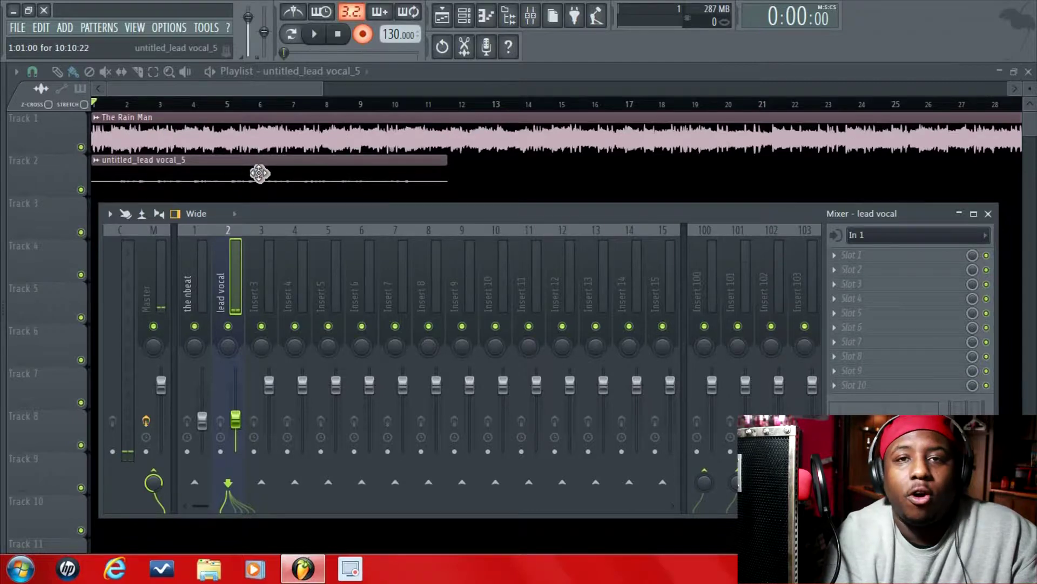
Route untitled_lead vocal_5 to insert 2, raise its volume, and enable Normalize.
click(473, 16)
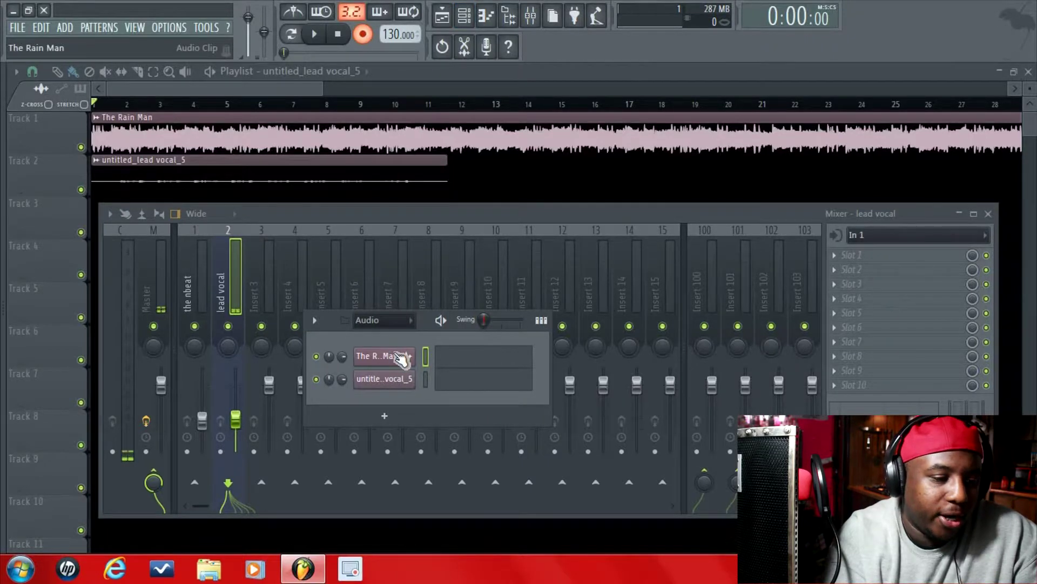
click(389, 381)
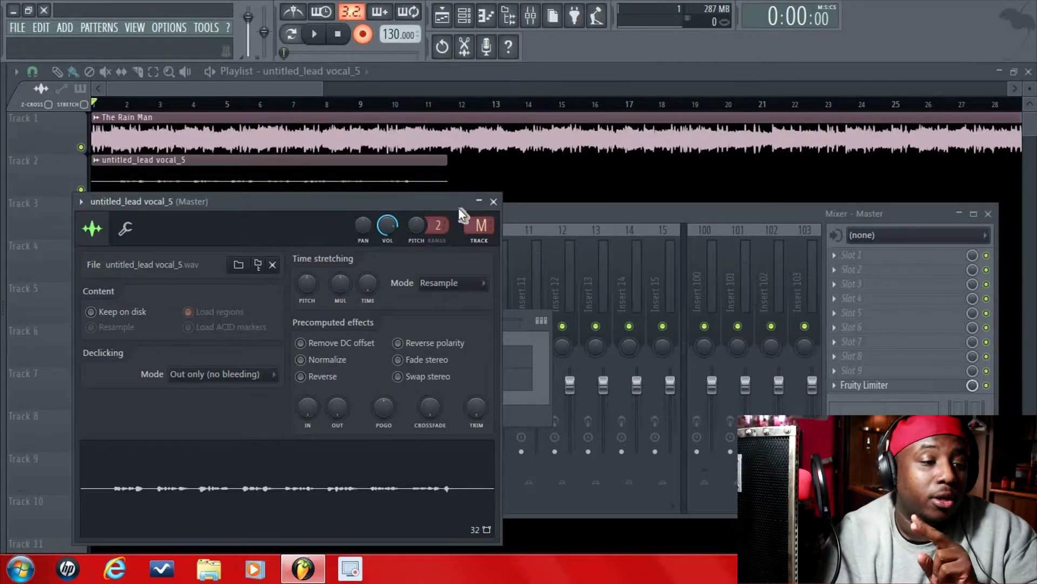
drag(480, 227, 480, 220)
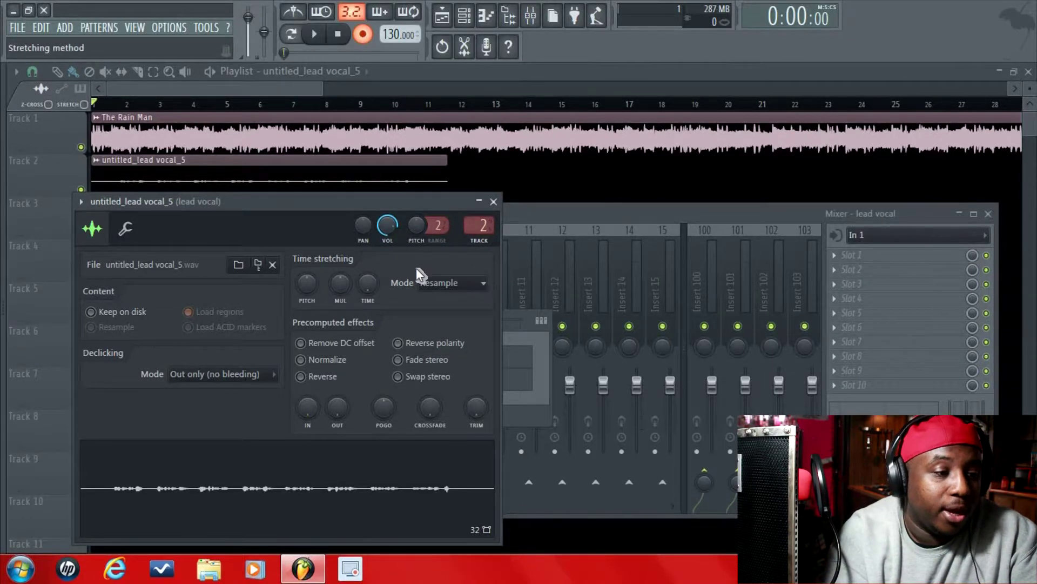
drag(387, 230, 387, 216)
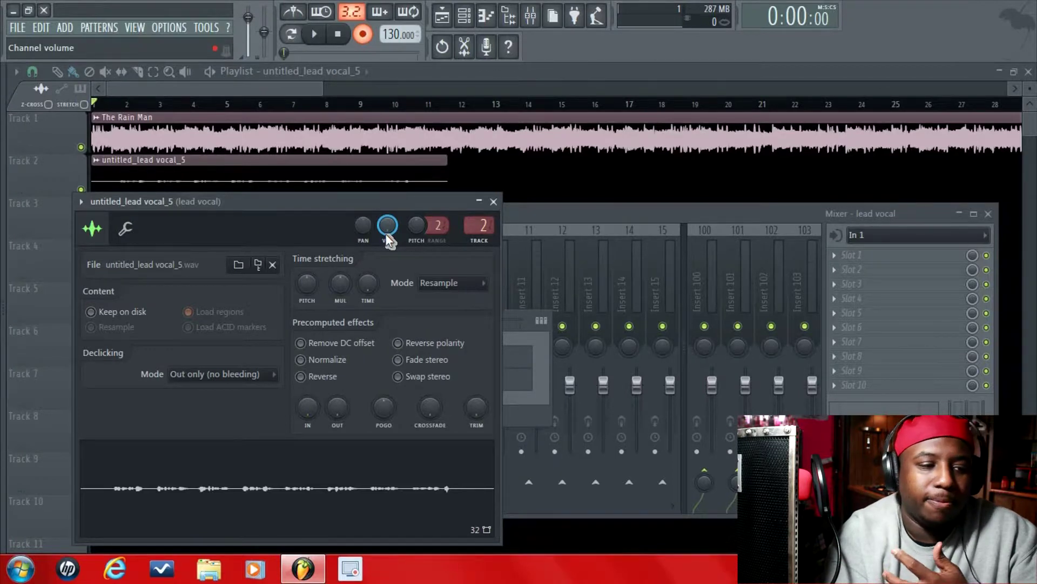
click(305, 366)
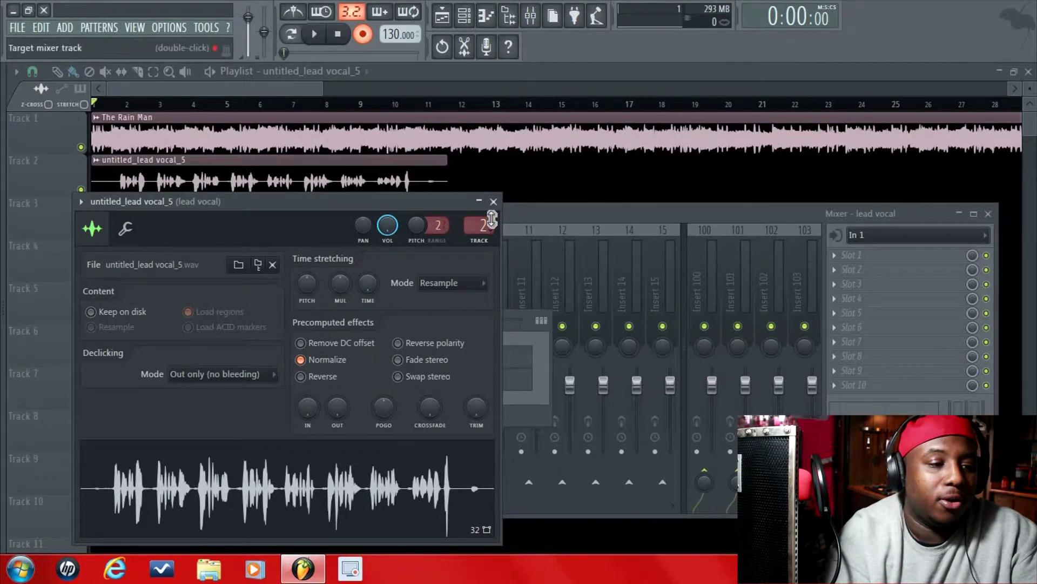
click(494, 202)
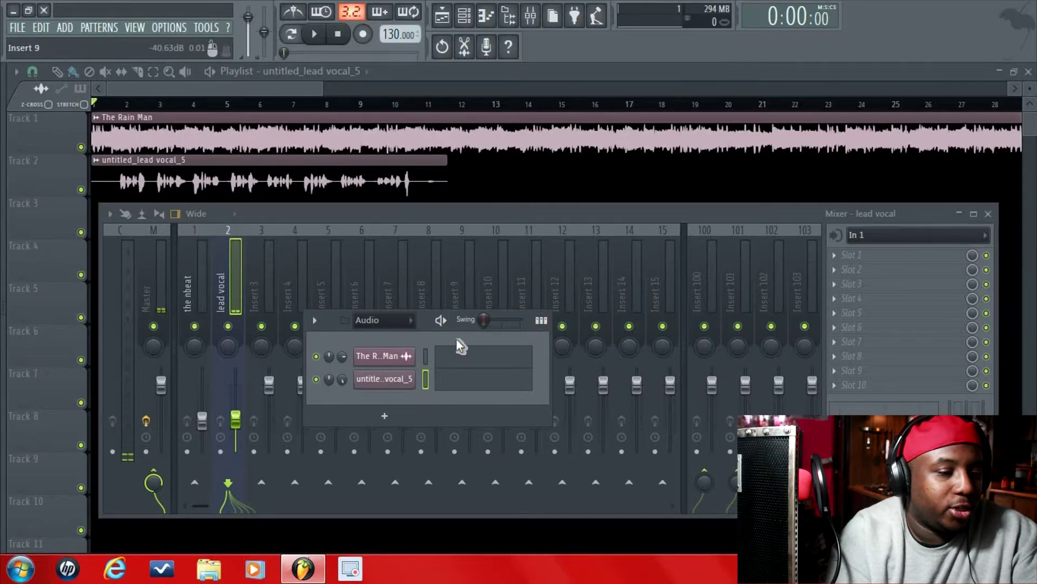
Play the song from near bar 2 with the new vocal, then stop with the mixer showing.
click(466, 20)
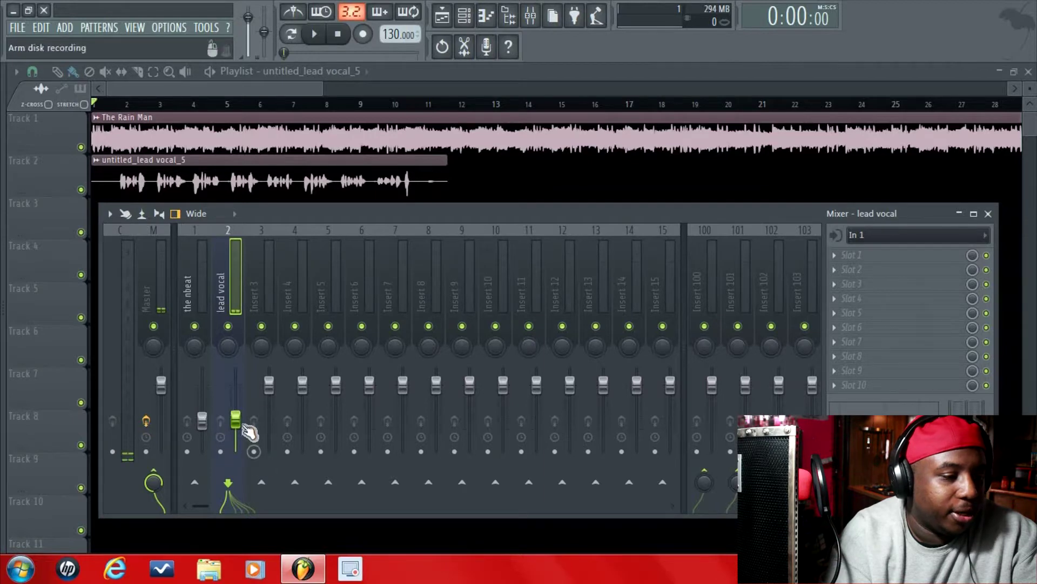
click(117, 105)
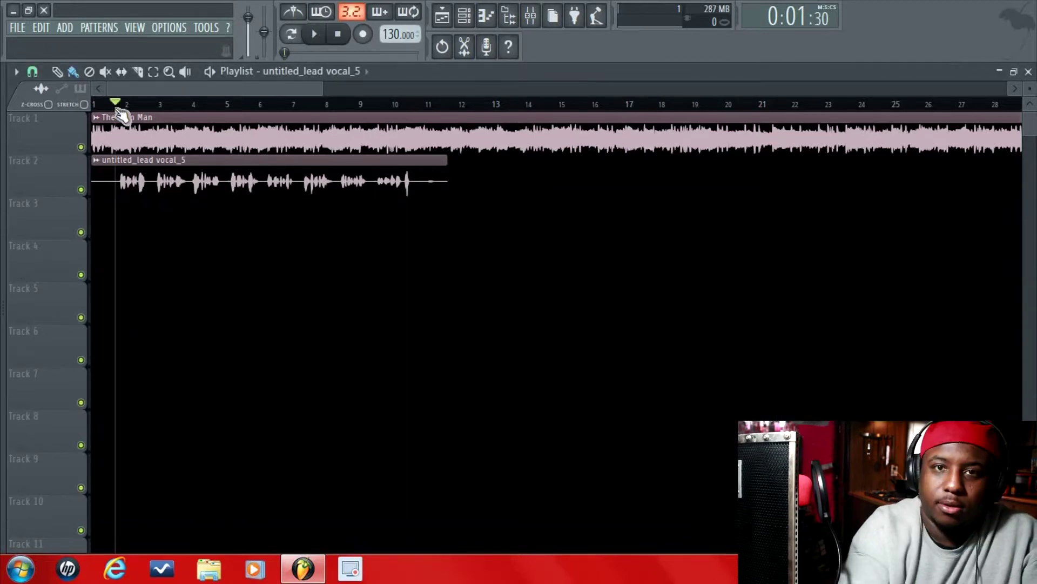
key(space)
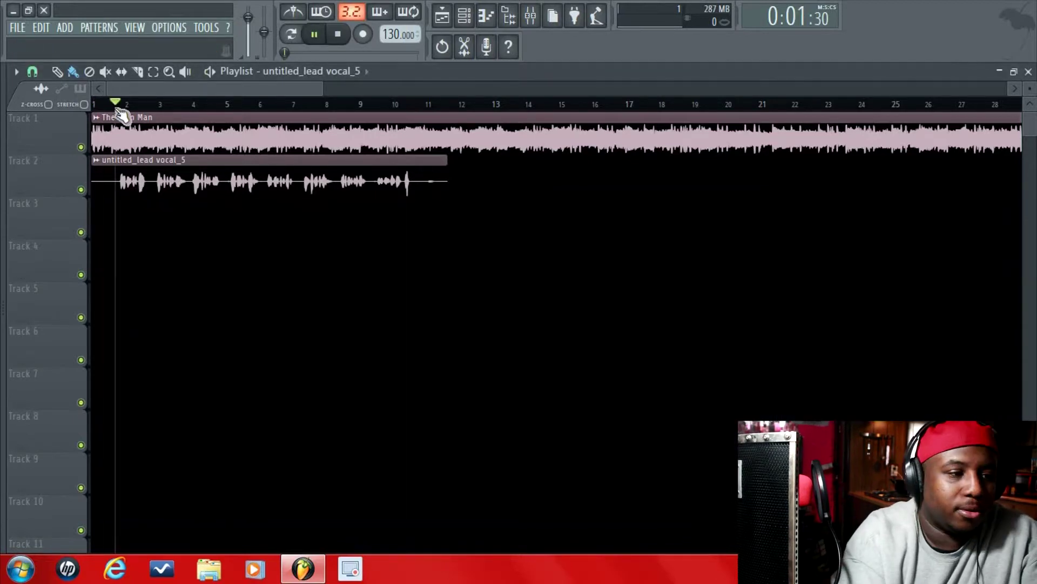
click(532, 18)
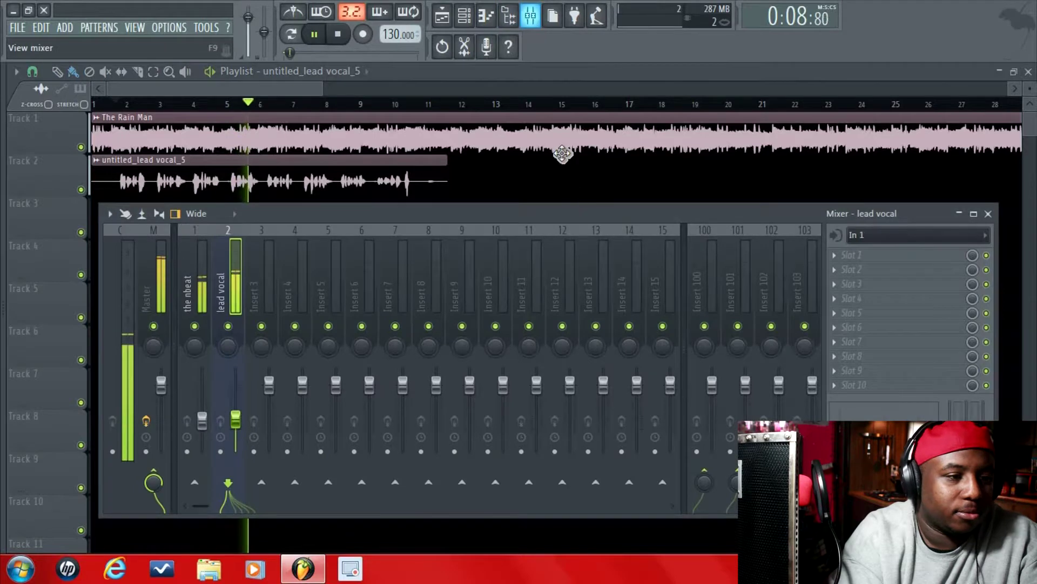
key(space)
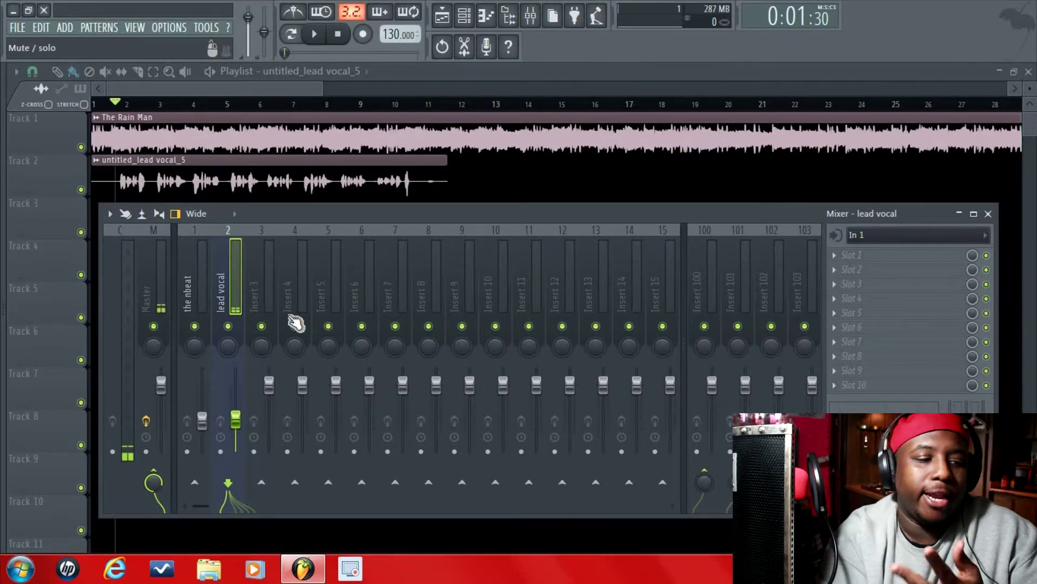
Check Insert 3's audio input choices without changing anything.
click(267, 294)
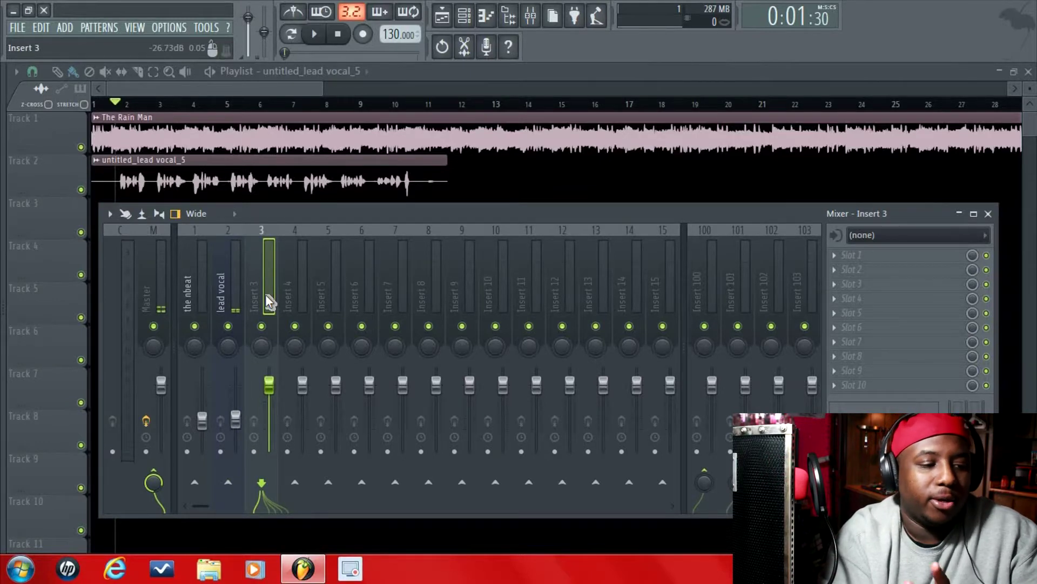
click(907, 241)
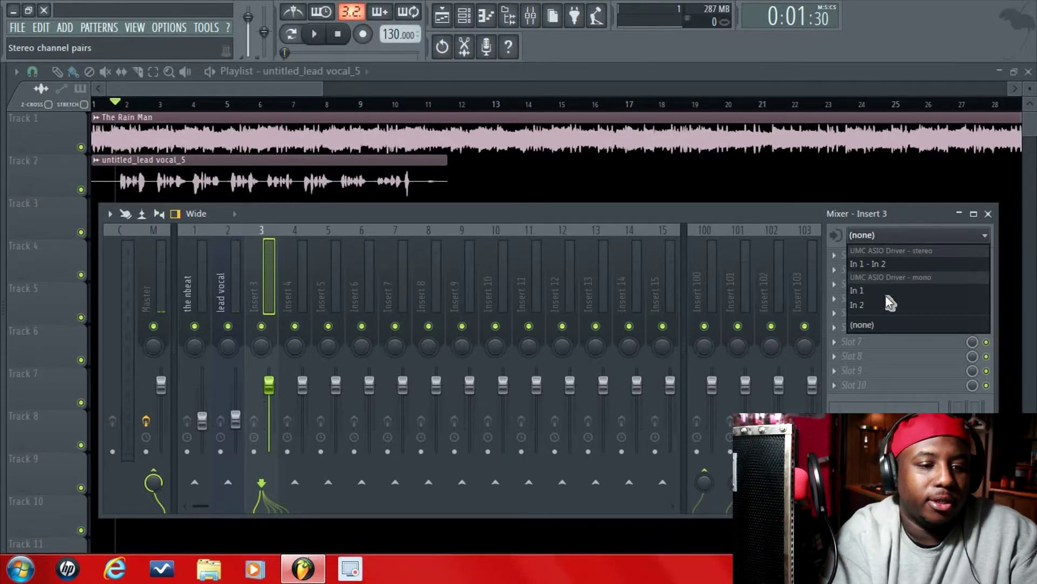
click(712, 219)
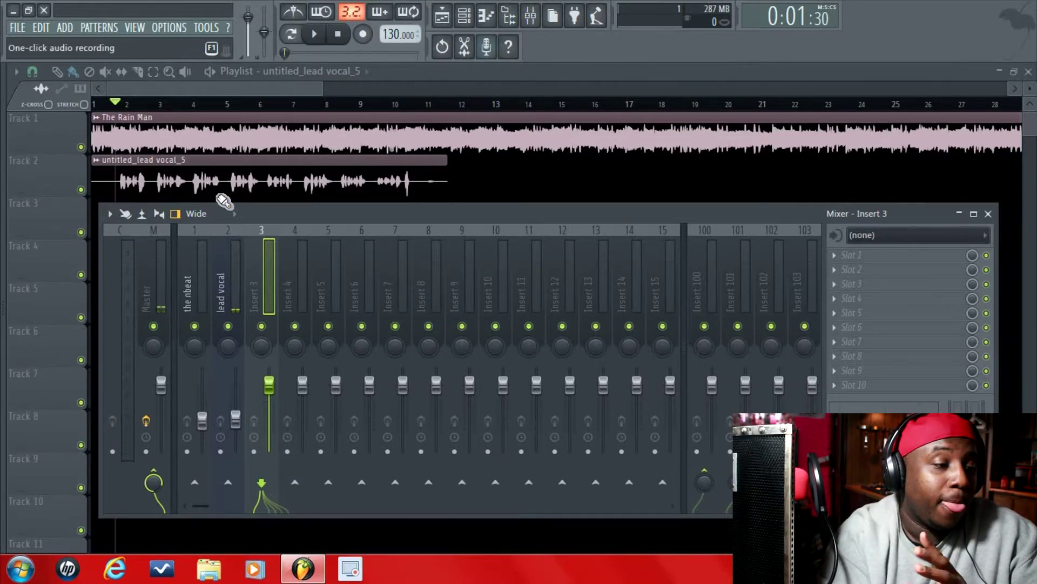
Switch the lead vocal insert's audio input from In 1 to (none).
click(236, 298)
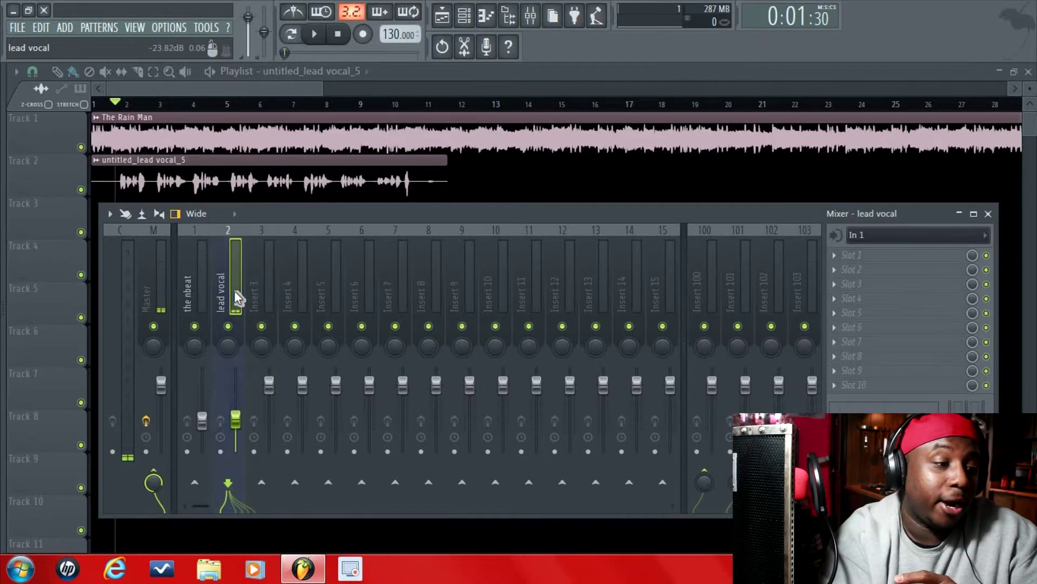
click(898, 236)
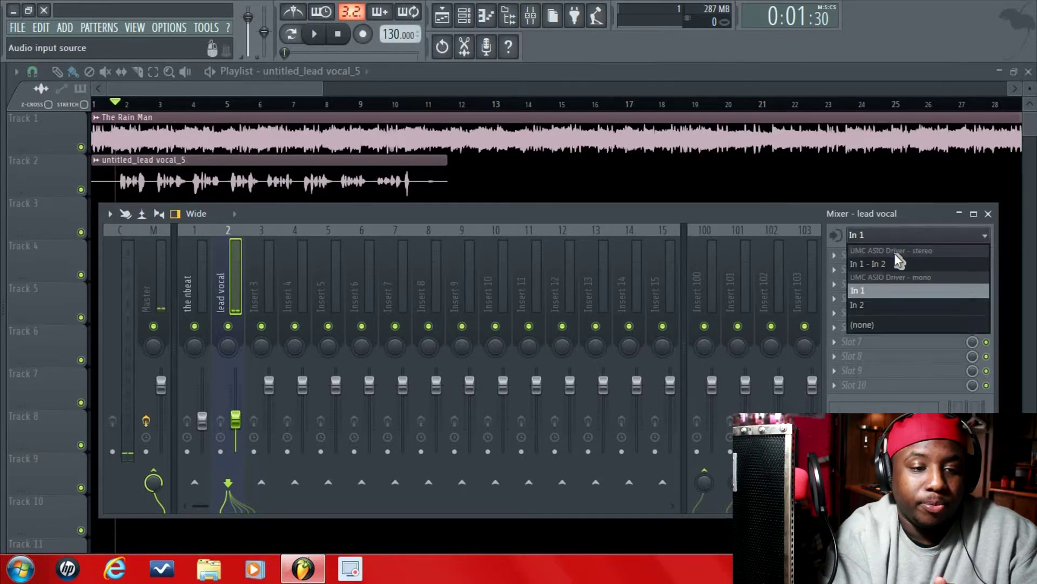
click(886, 326)
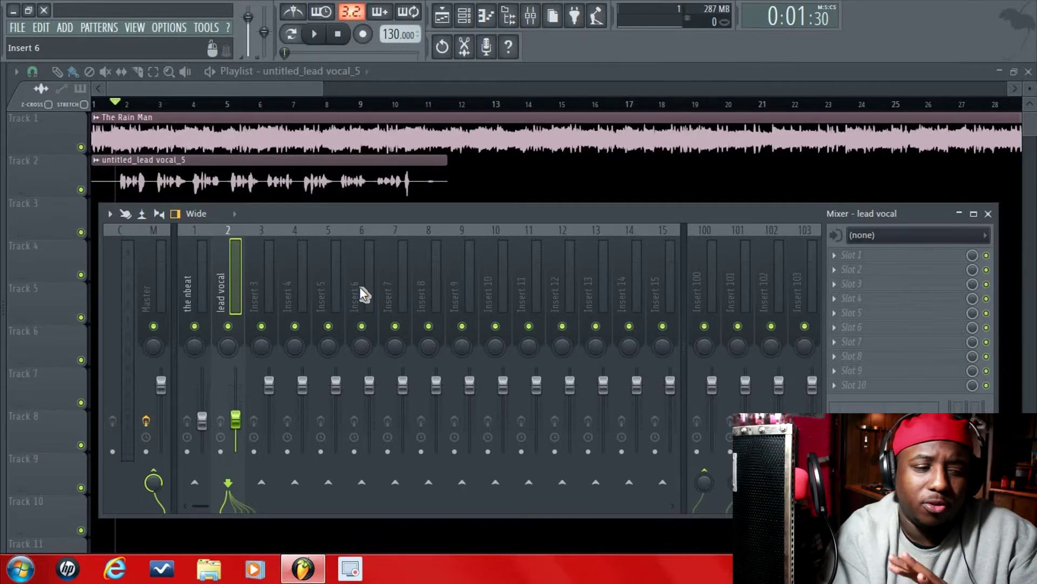
click(254, 303)
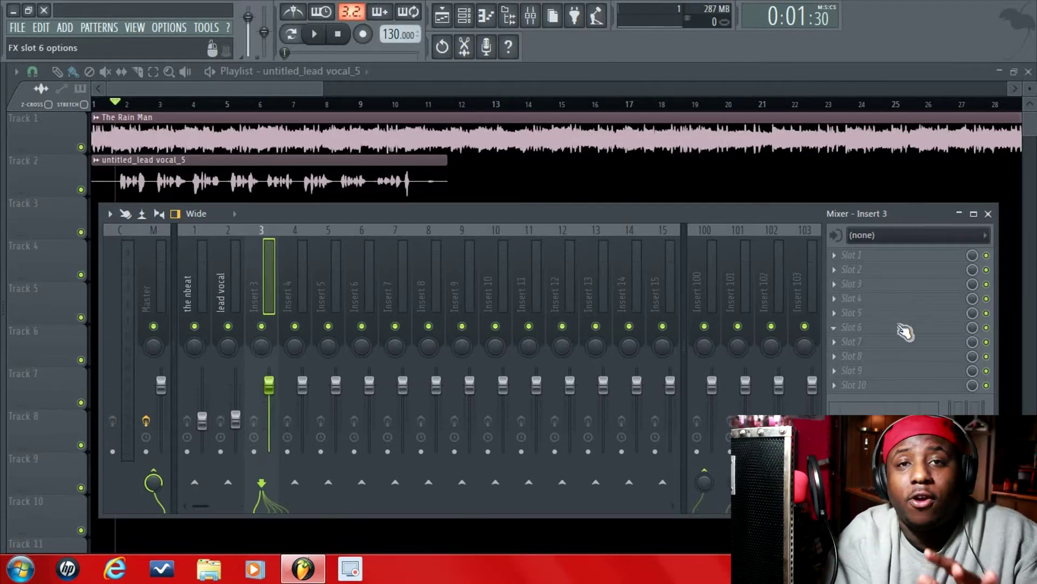